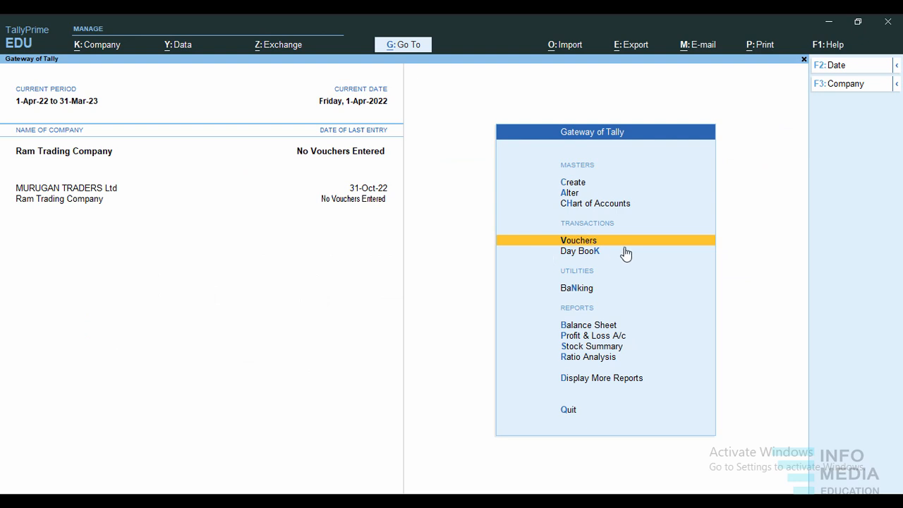
- Start a new sales voucher for Ram Trading Company and set its voucher mode to Item Invoice
left_click(625, 242)
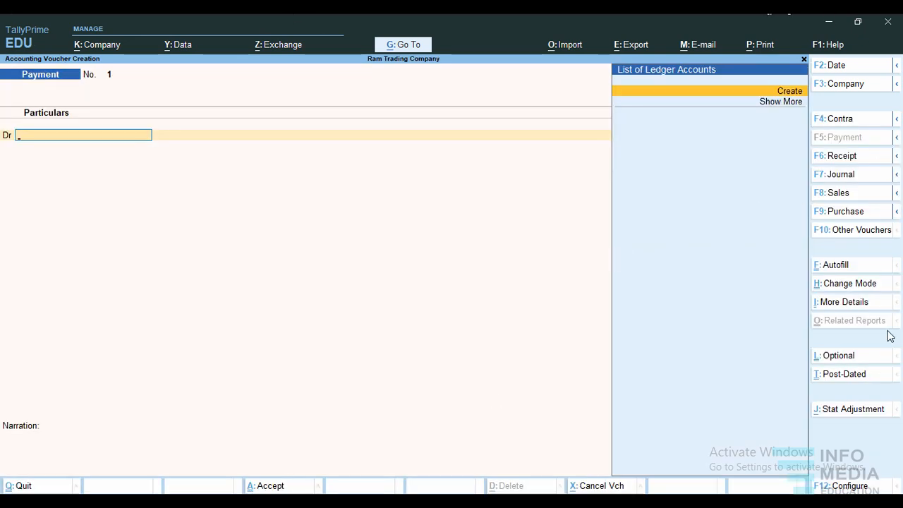
left_click(839, 194)
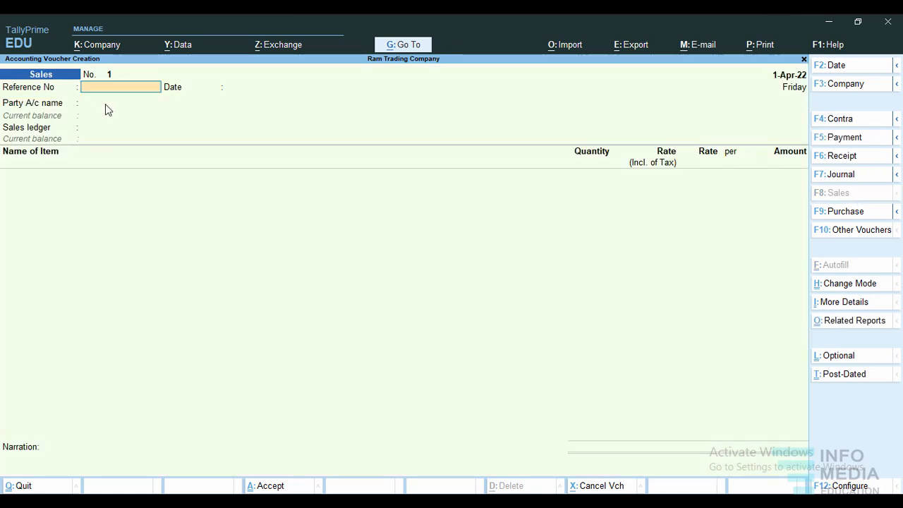
key("ctrl+h")
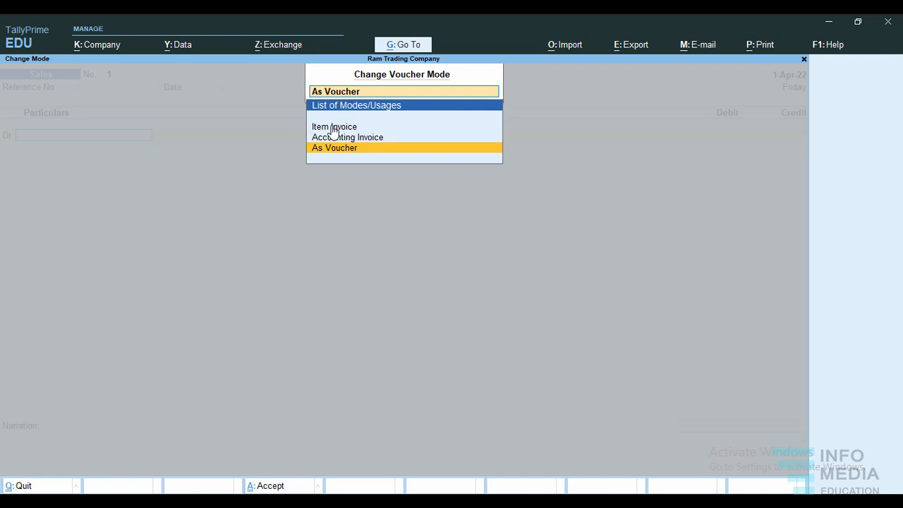
left_click(333, 128)
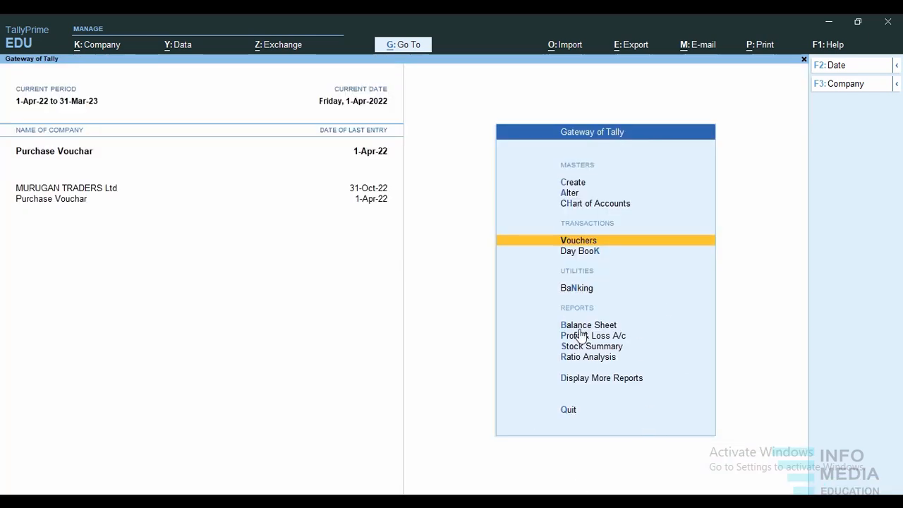
- Open the GSTR-2 report from the statutory GST reports of the Purchase Vouchar company
left_click(602, 379)
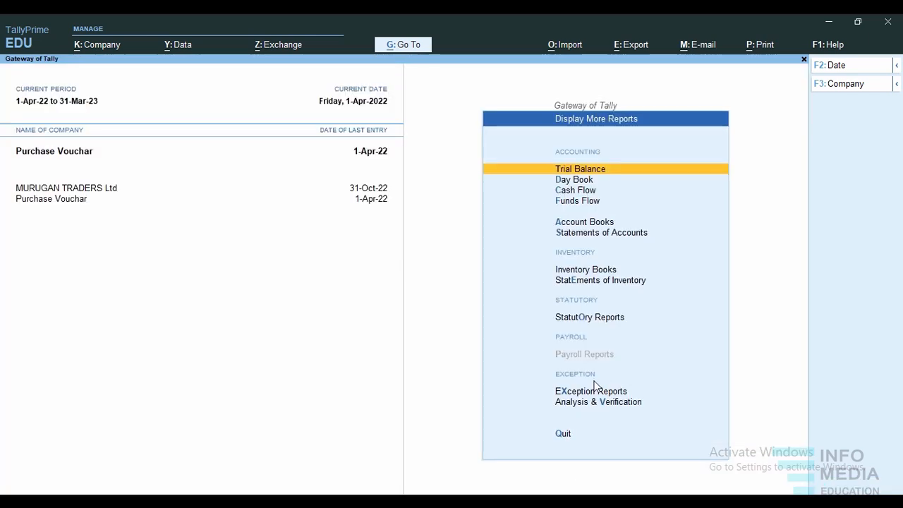
left_click(602, 319)
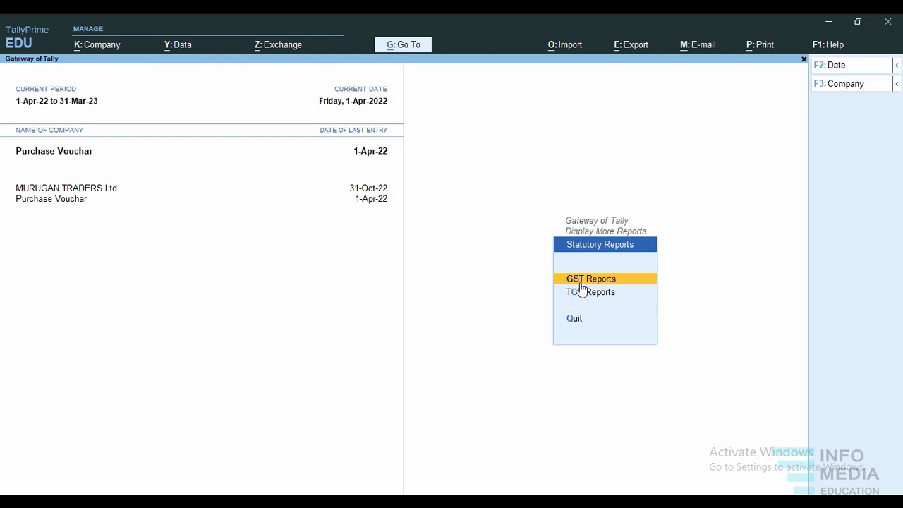
left_click(612, 285)
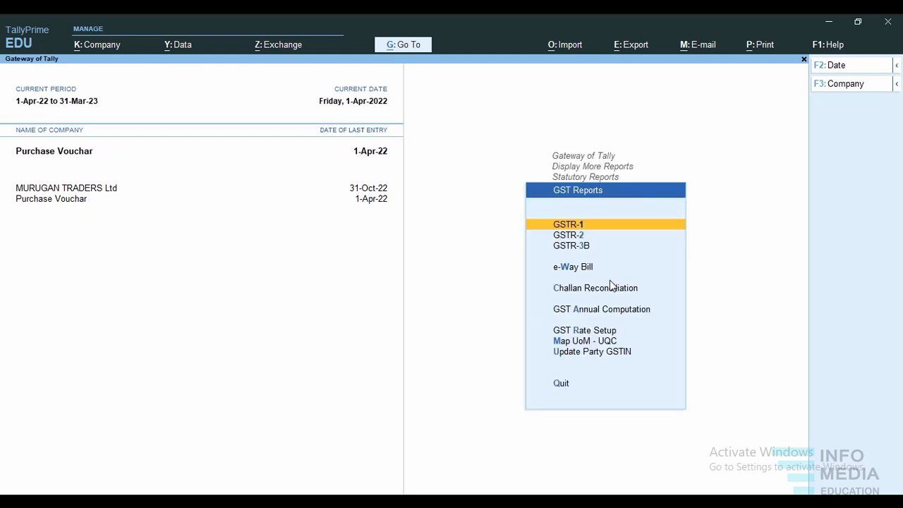
left_click(578, 238)
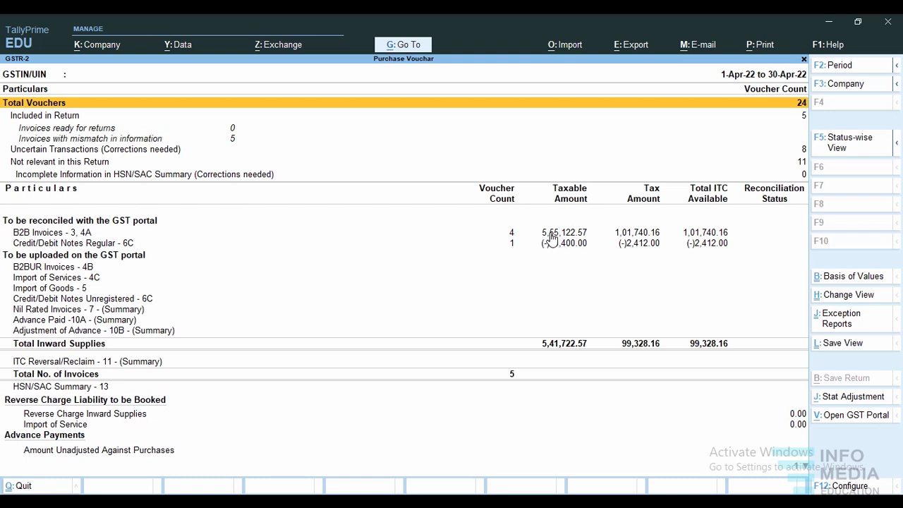
- Drill down from the B2B Invoices - 3, 4A amount through the first listed supplier to its purchase voucher
double_click(550, 233)
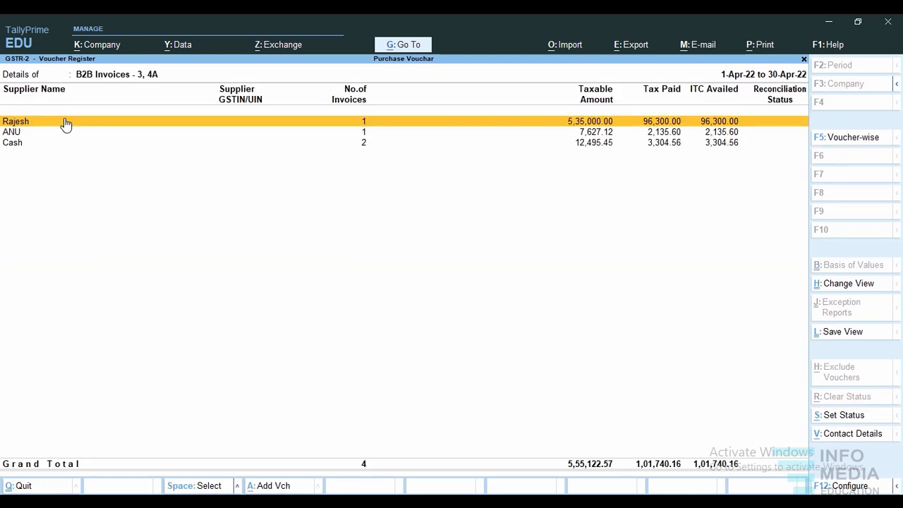
double_click(429, 125)
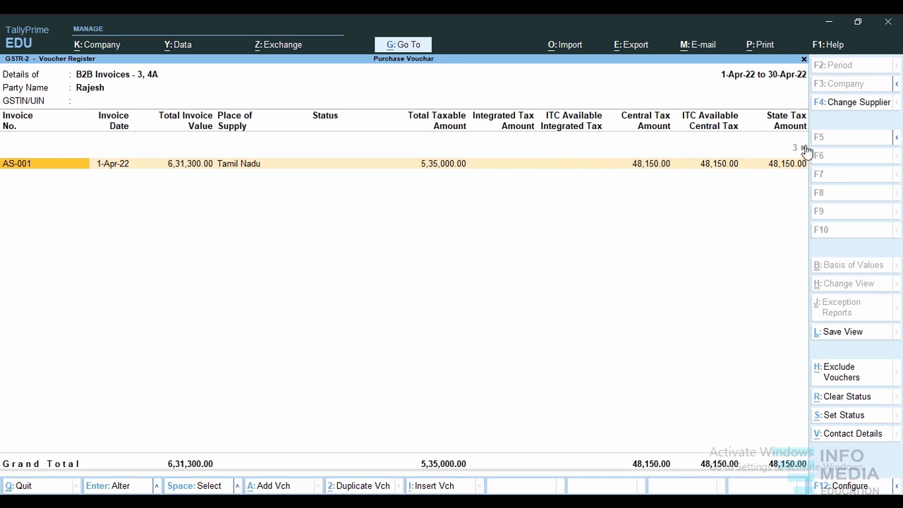
key("Right")
key("Right")
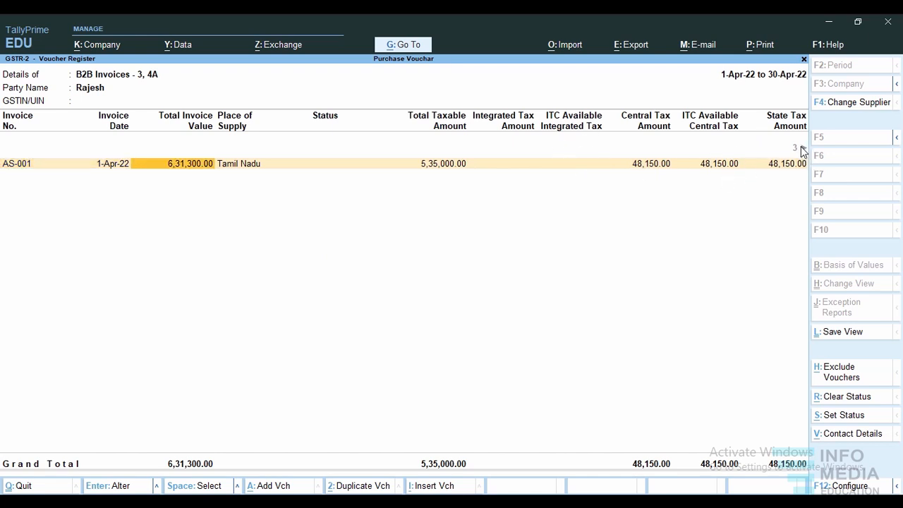
double_click(286, 165)
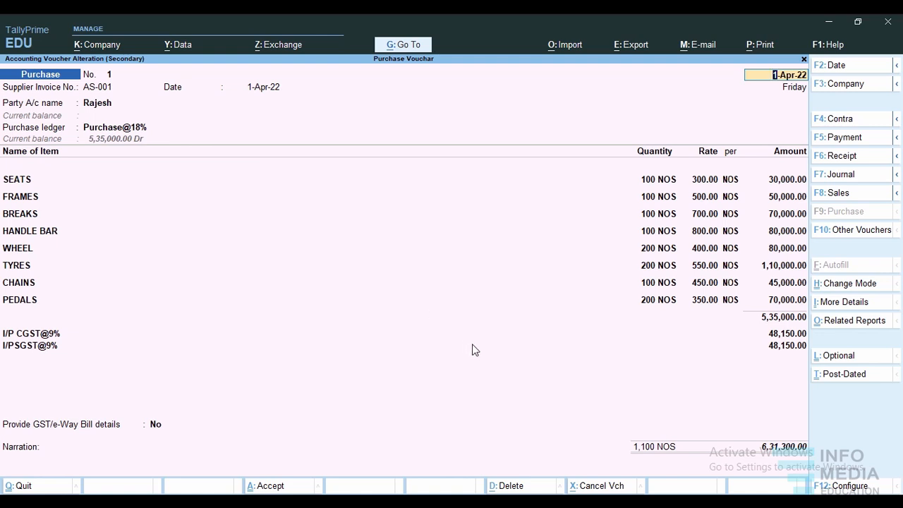
- Quit the purchase voucher and leave the GST reports, returning to the Create entry of the Gateway of Tally
key("Escape")
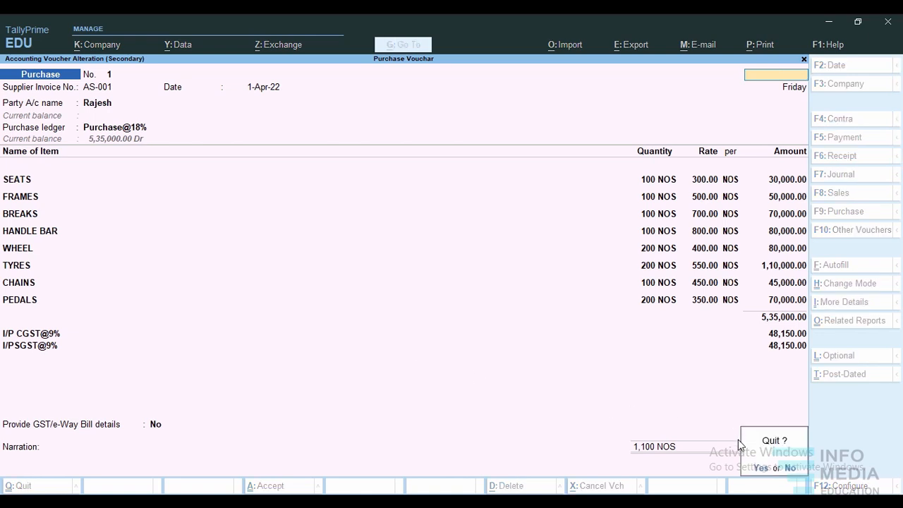
left_click(757, 467)
key("Escape")
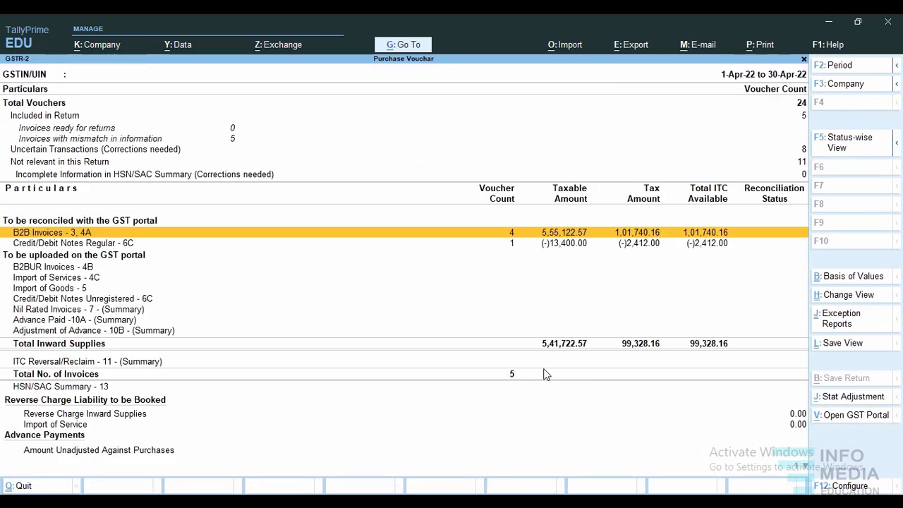
key("Escape")
key("Escape")
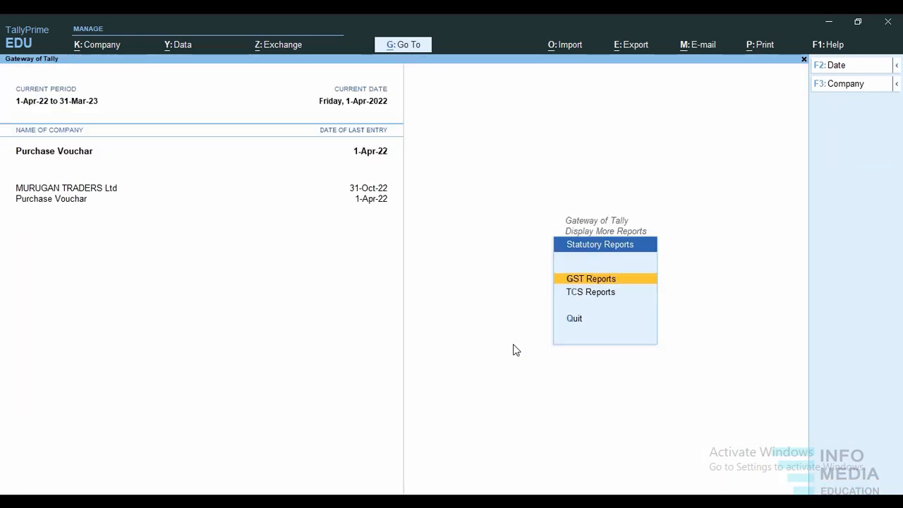
left_click(574, 321)
key("Escape")
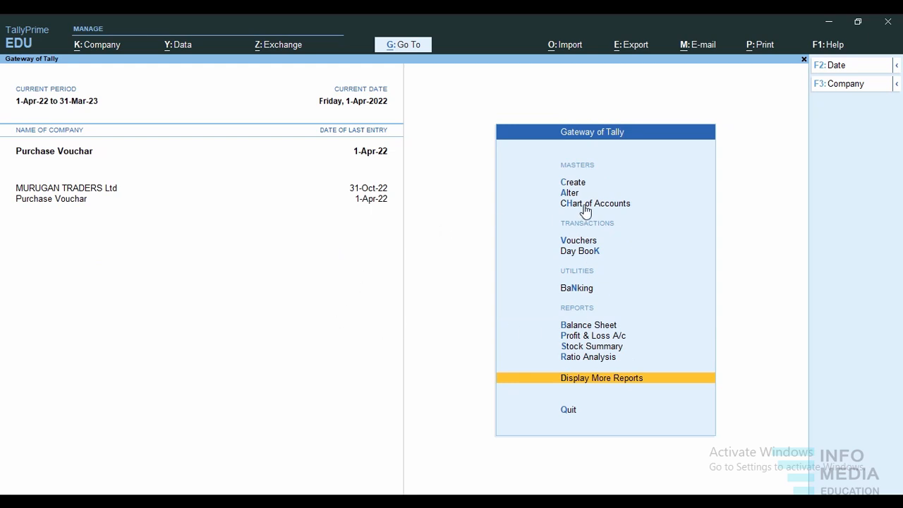
key("Down")
key("Down")
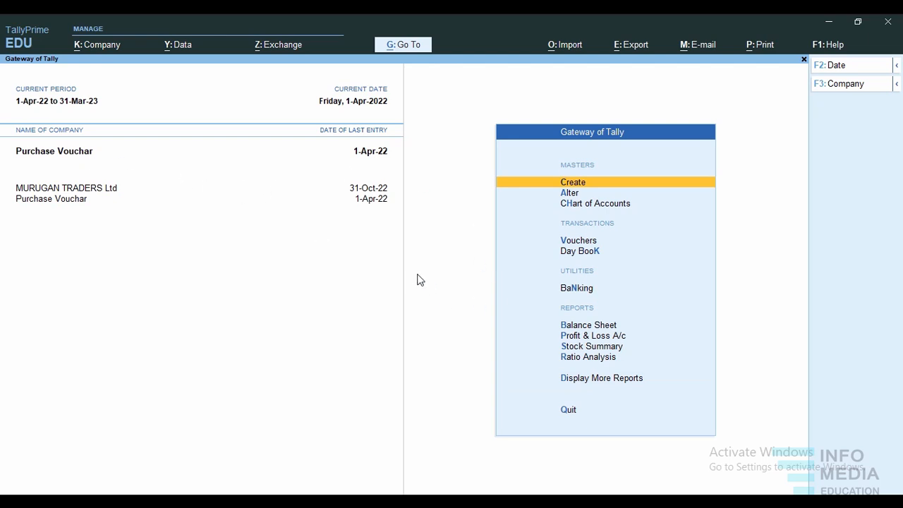
- Disable Goods and Services Tax (GST) and Tax Collected at Source (TCS) in the company features of Purchase Vouchar
key("F11")
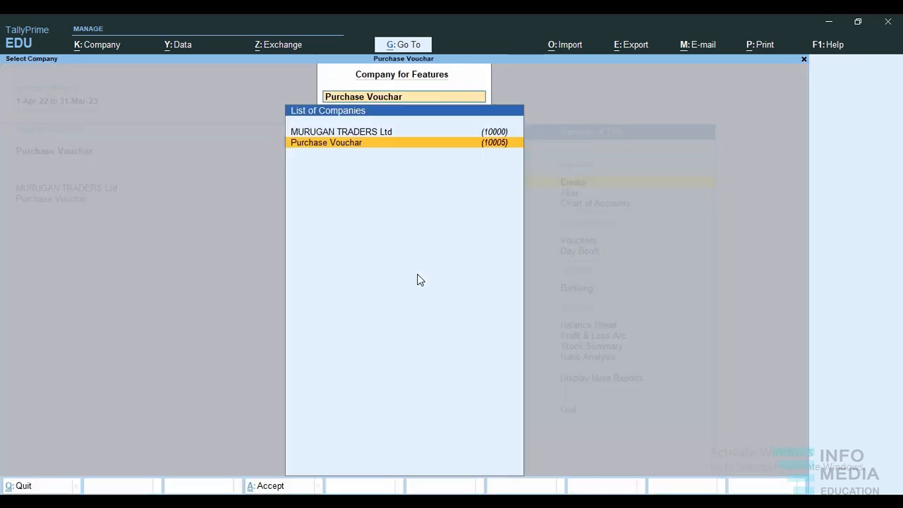
key("Return")
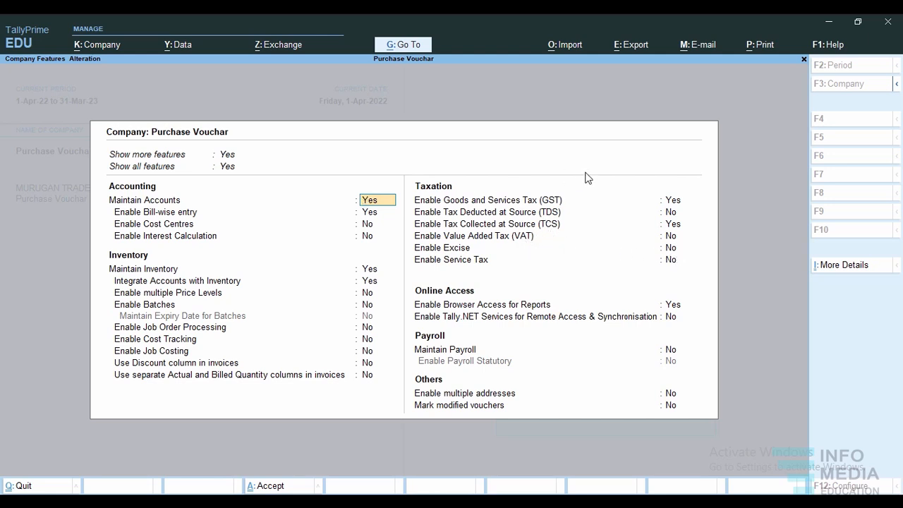
left_click(674, 202)
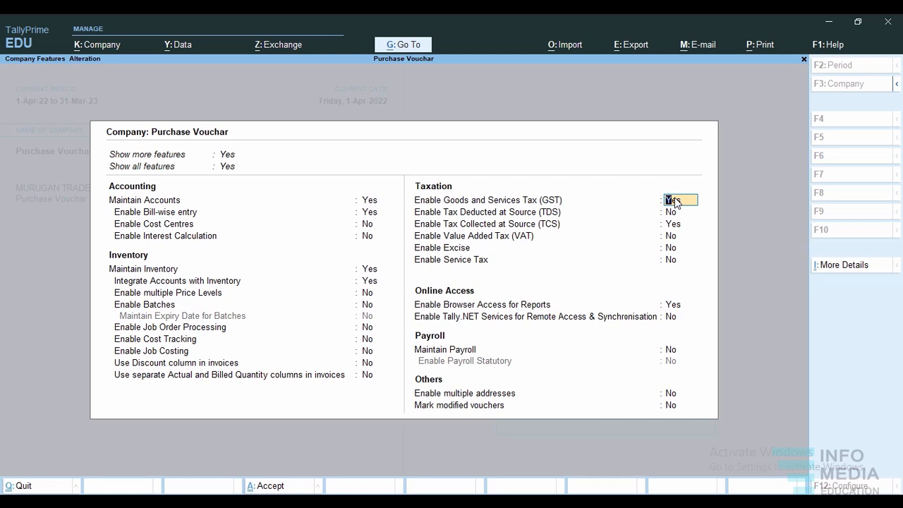
key("n")
left_click(674, 226)
key("n")
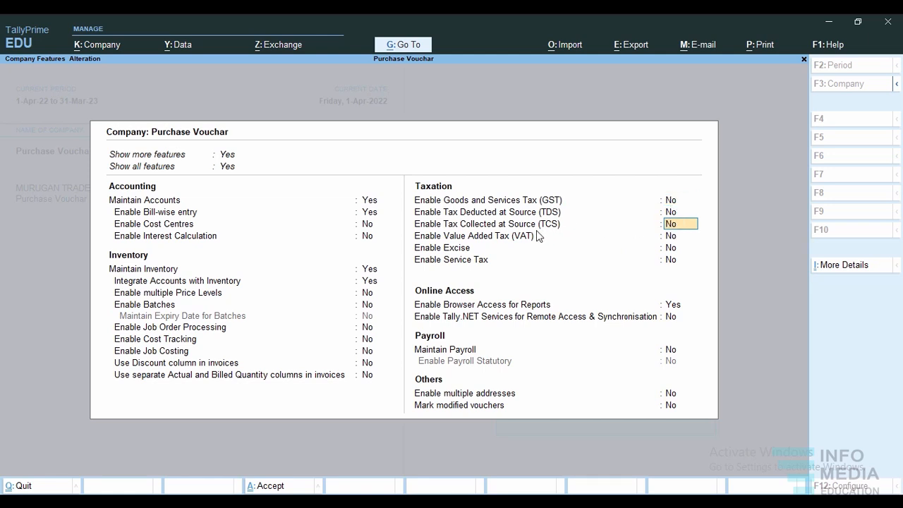
- Enable Value Added Tax (VAT) for the company and keep Tamil Nadu as the state in its VAT details
left_click(670, 238)
key("y")
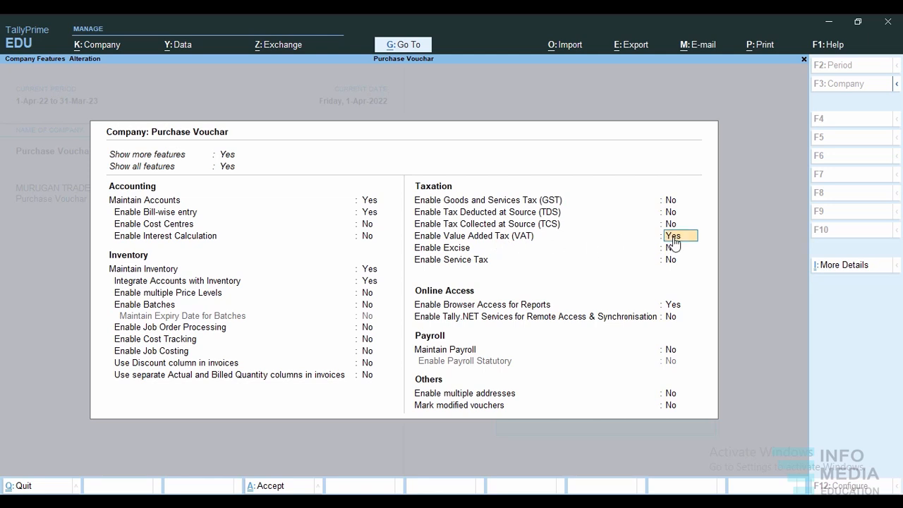
key("Return")
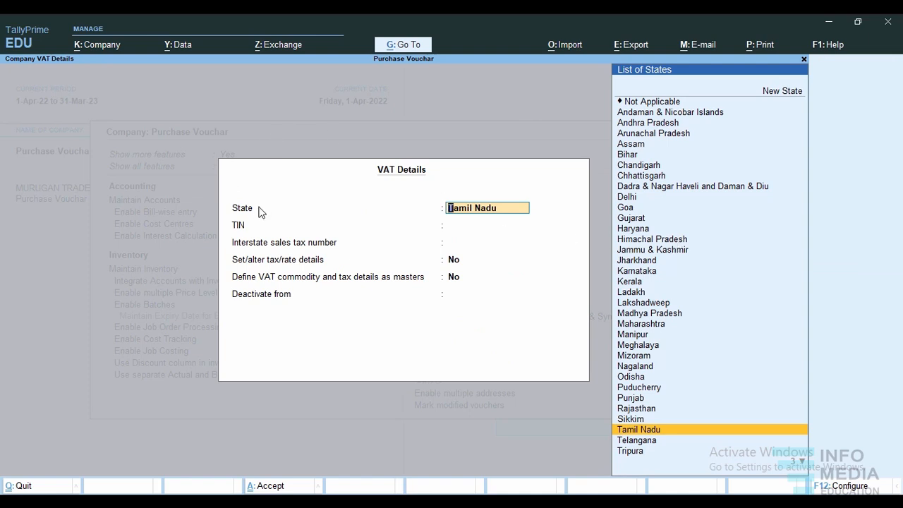
key("Return")
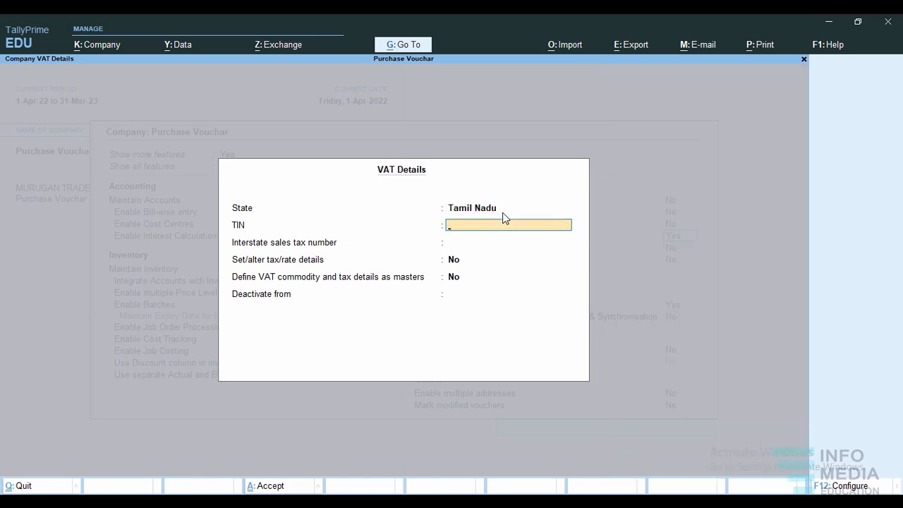
- Enter the company's TIN and interstate sales tax number in the VAT details
type("sdf1343553")
key("Return")
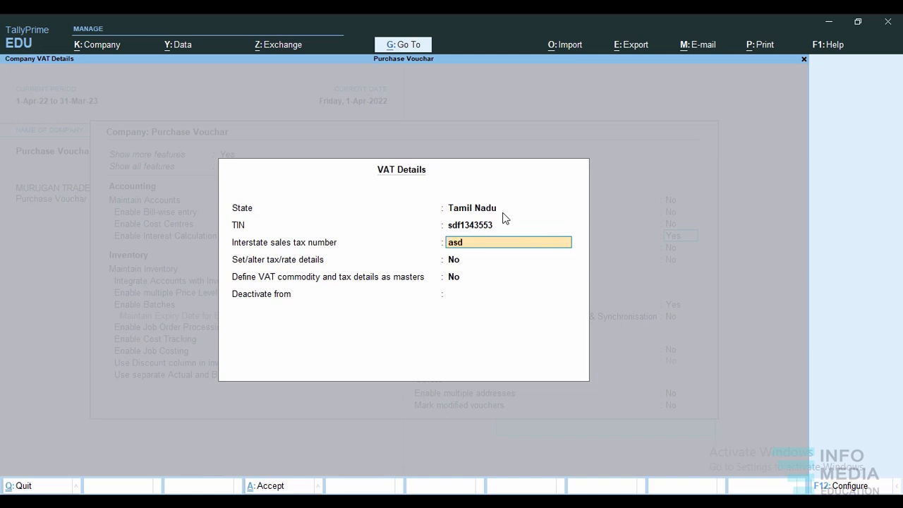
type("asd1234543")
key("Return")
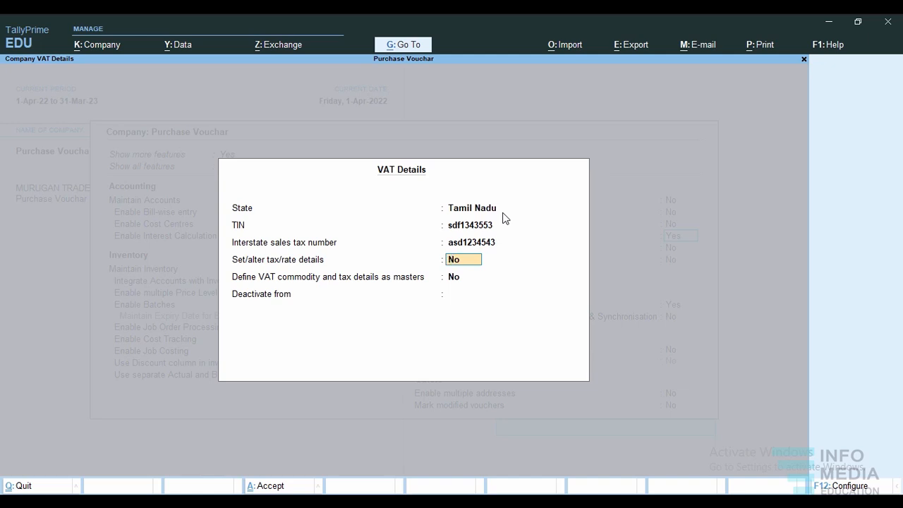
- Enable setting tax/rate details with a 5% VAT rate, keep VAT commodity masters at No, and save the company features
type("yes")
key("Return")
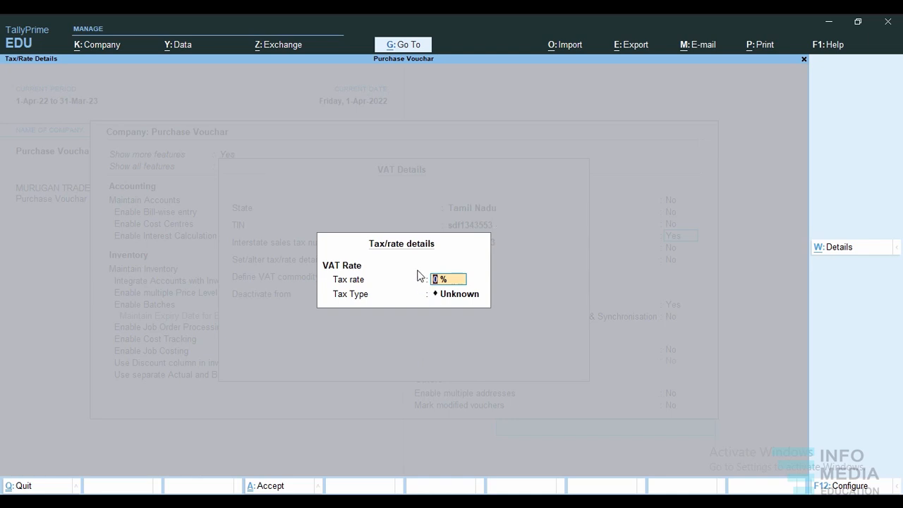
type("5")
key("Return")
key("Return")
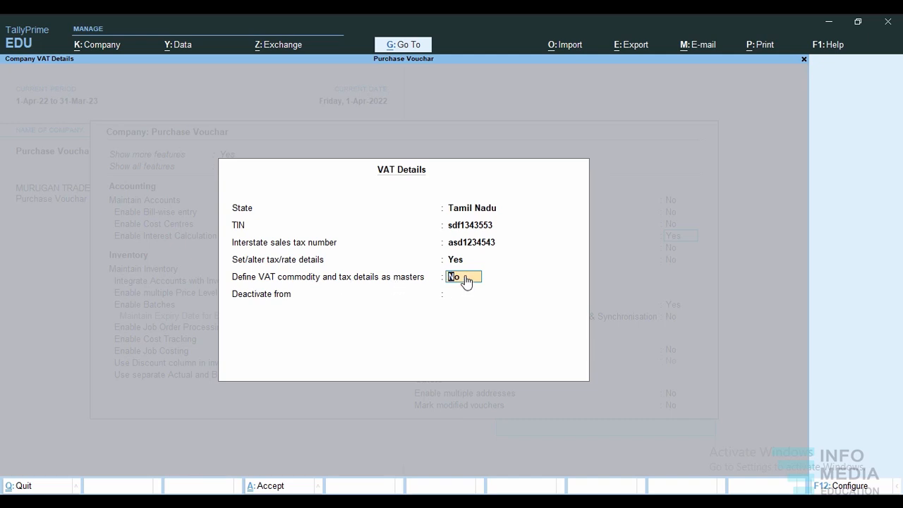
key("Return")
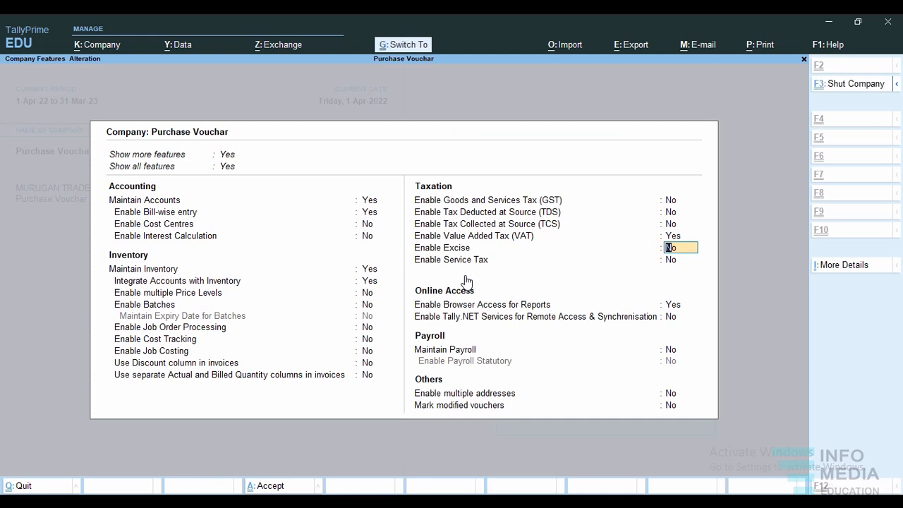
key("ctrl+a")
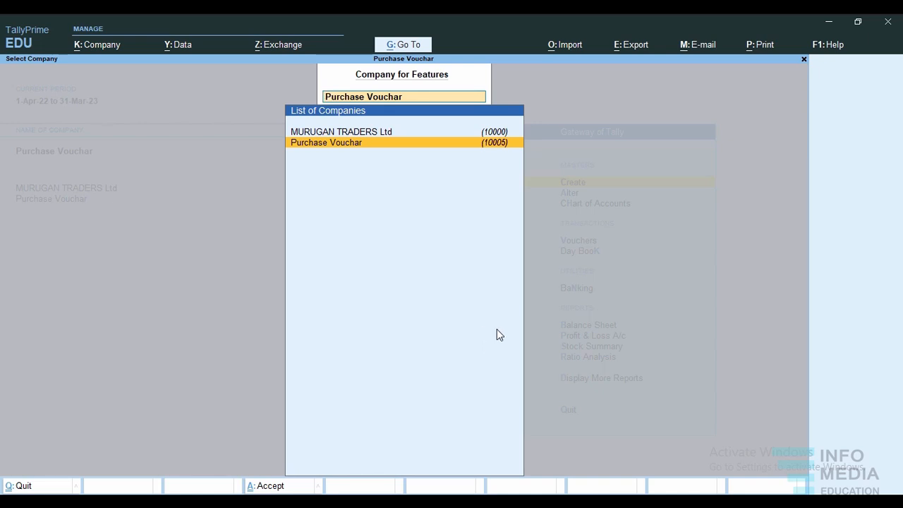
- Review the company features of Purchase Vouchar again, and find and open the VAT Forms report
left_click(399, 143)
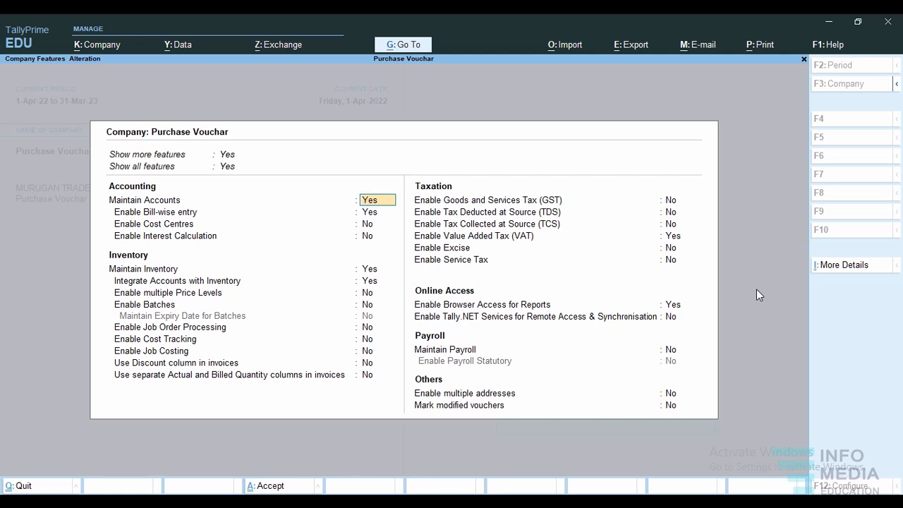
left_click(407, 45)
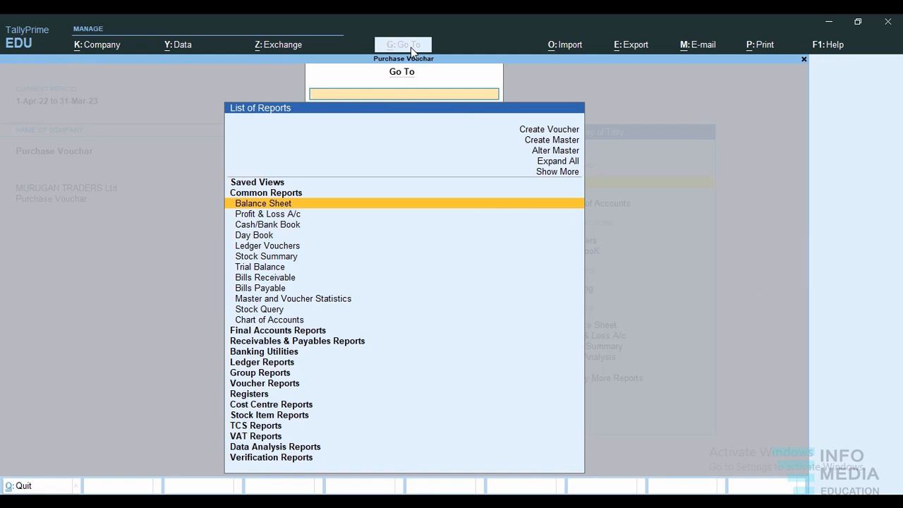
type("Va")
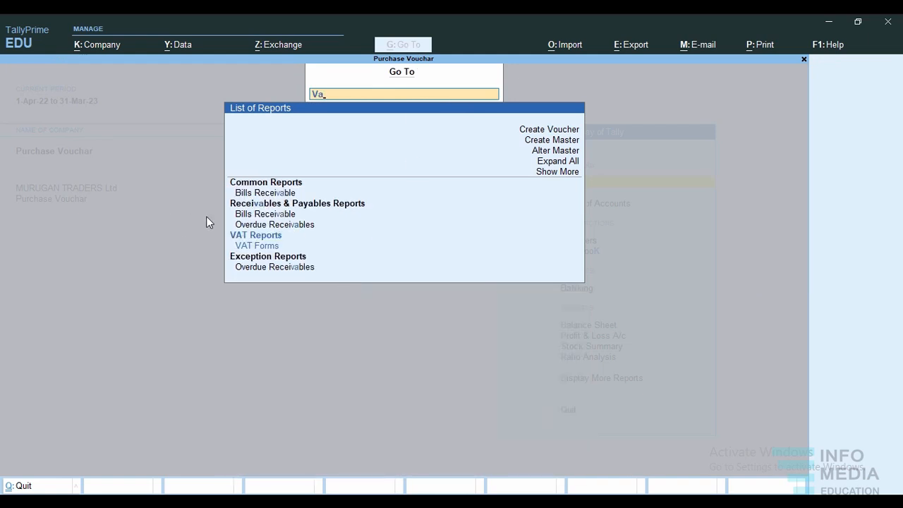
left_click(271, 235)
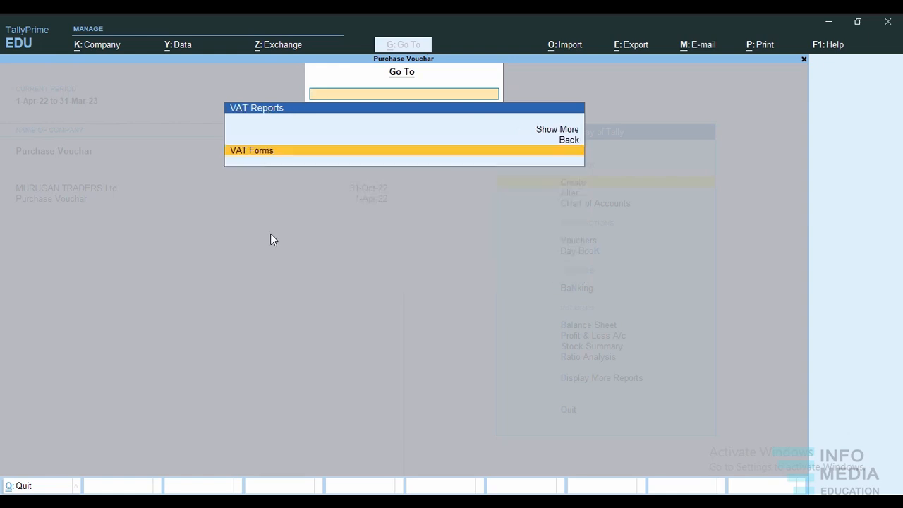
left_click(318, 150)
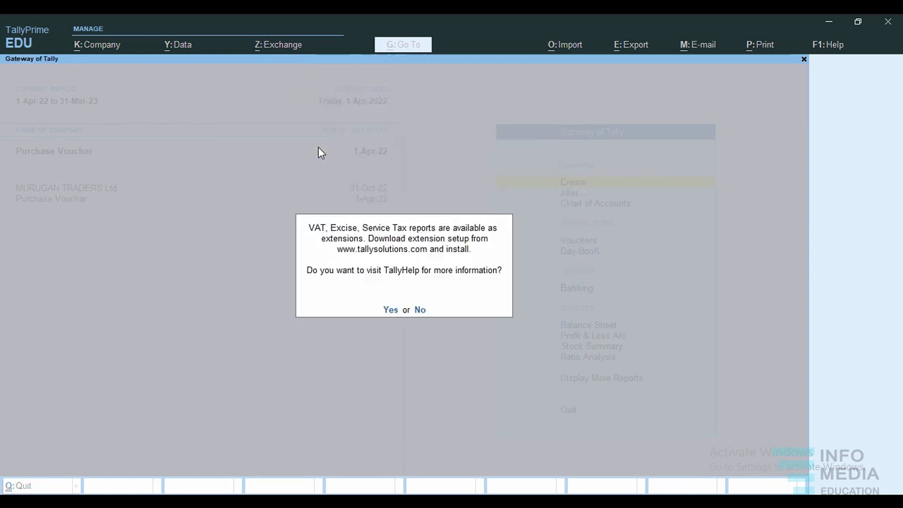
- Accept the TallyHelp visit, and open the list of masters for alteration with additional and inactive masters shown
left_click(390, 310)
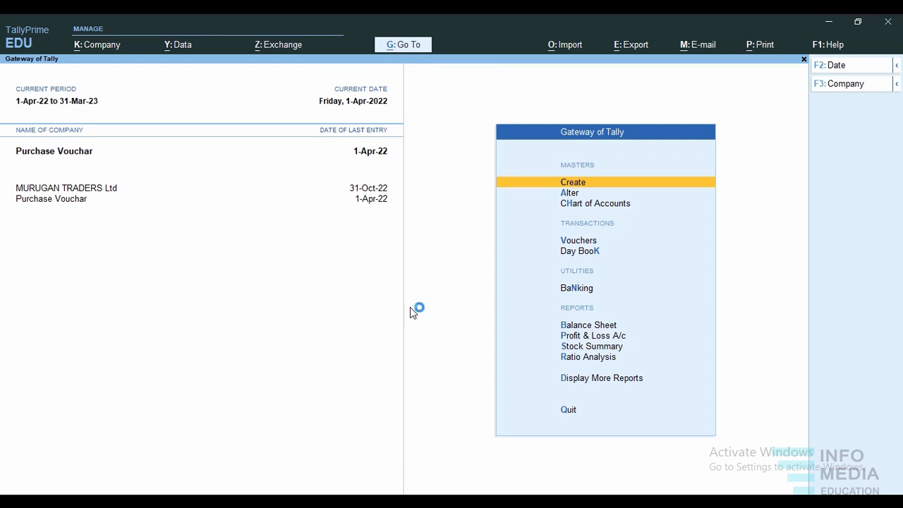
left_click(571, 195)
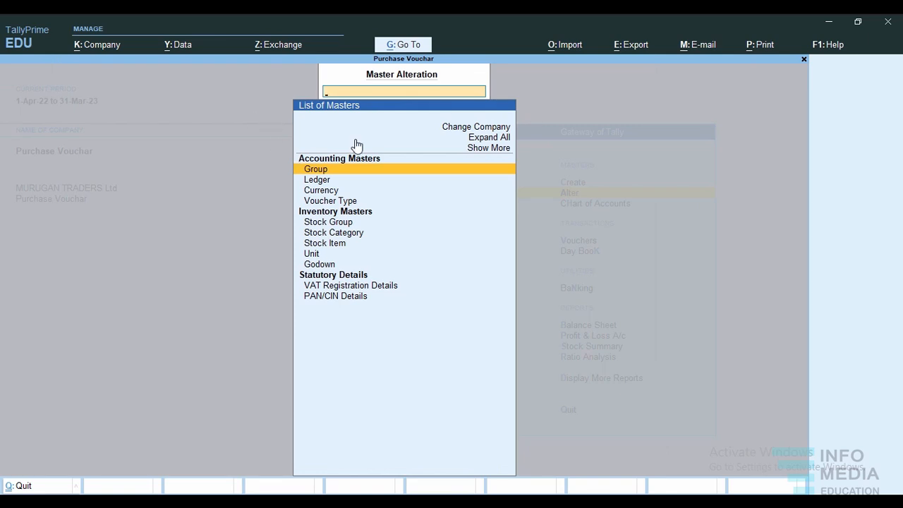
left_click(487, 149)
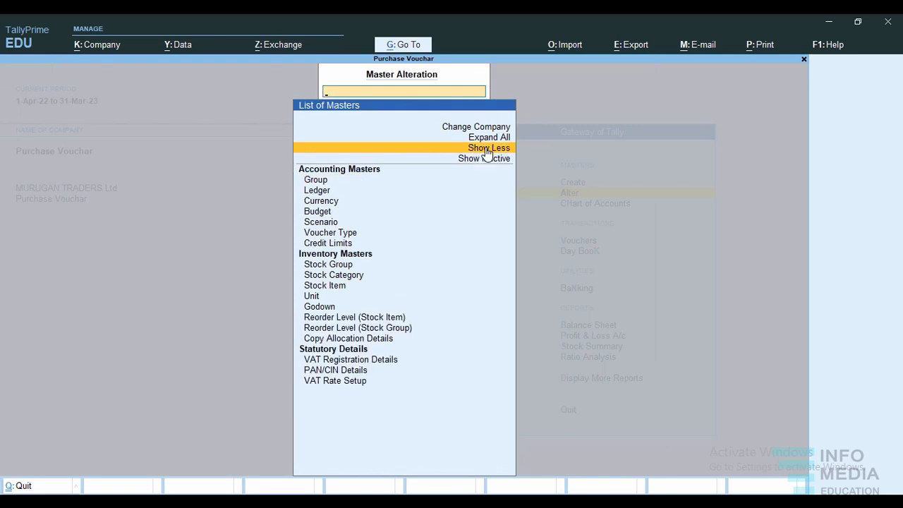
left_click(485, 159)
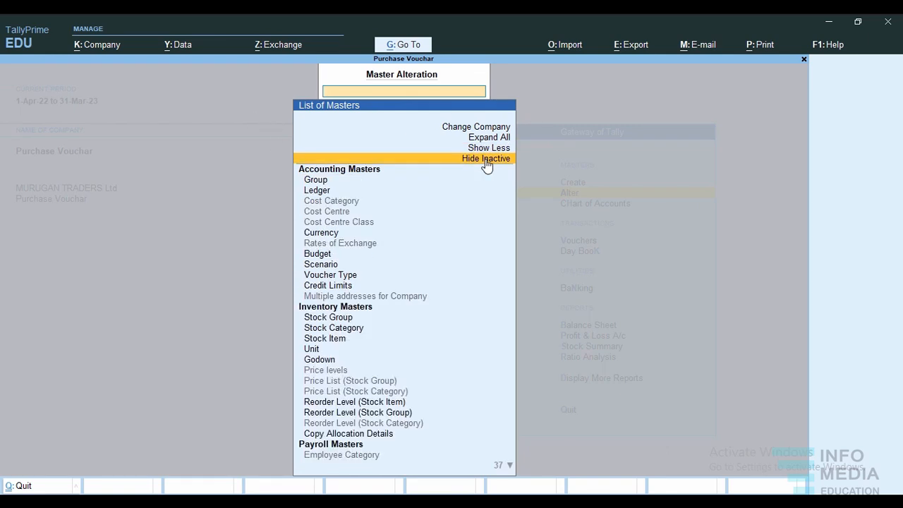
- Find VAT Registration Details among the masters and review the company's VAT details, accepting them with all fields as they are
type("Va")
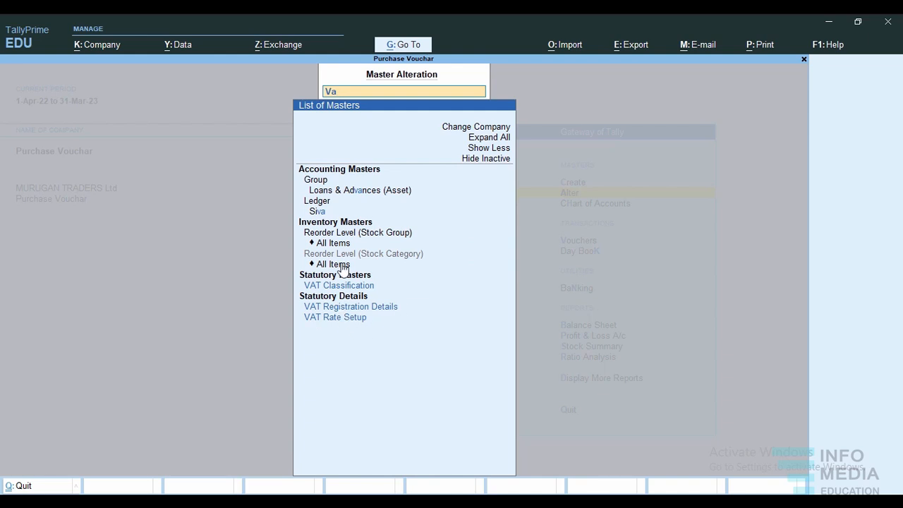
left_click(372, 308)
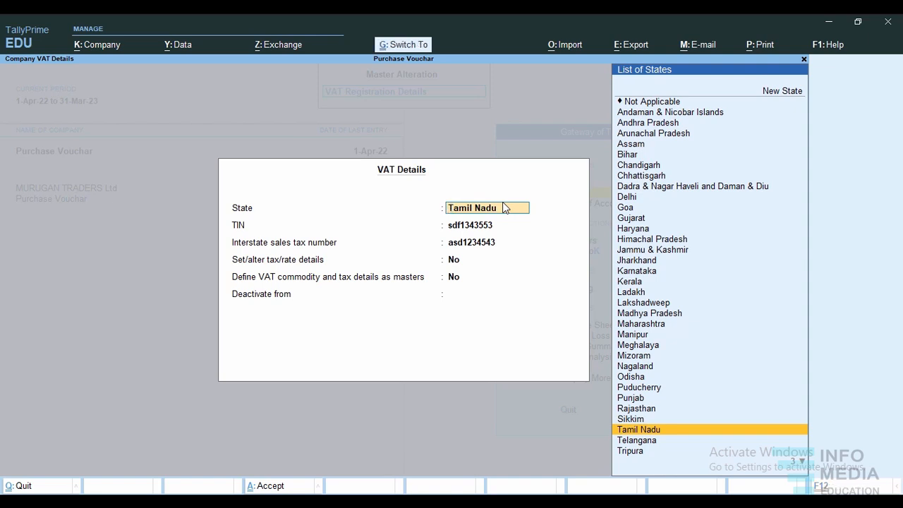
key("Return")
key("Return")
key("Return")
key("Return")
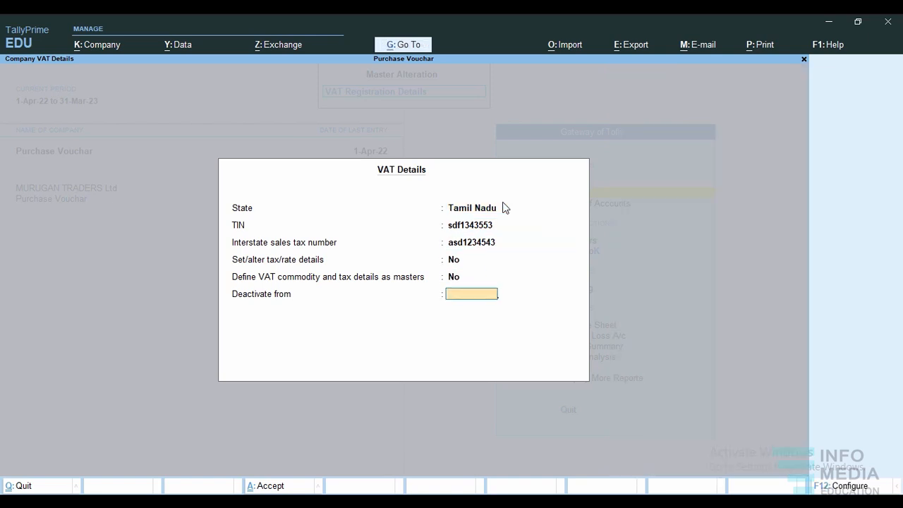
key("Return")
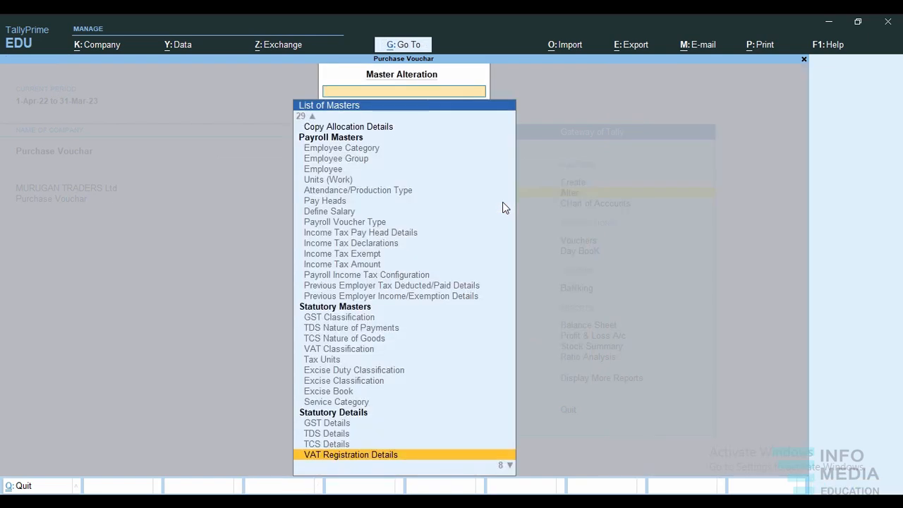
- Find VAT Classification among the masters, view its list of VAT/Tax Classifications, and return to the master list
key("Down")
key("Down")
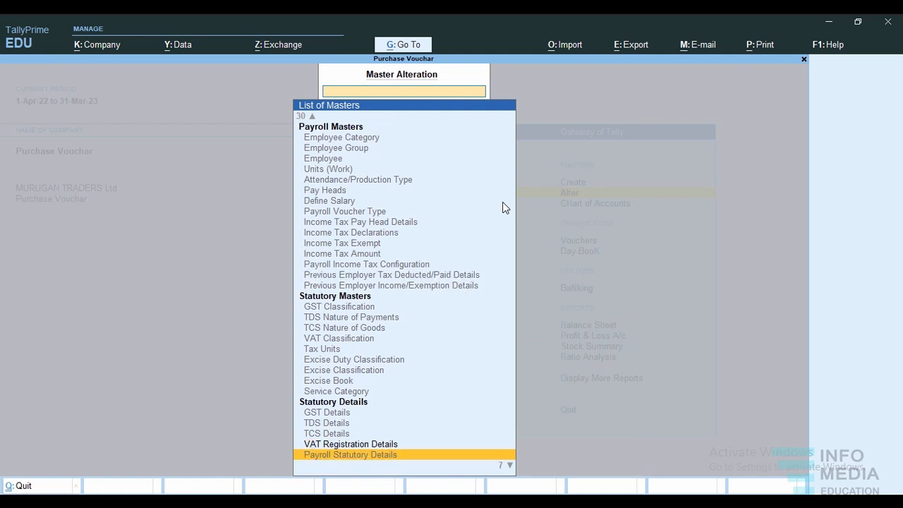
type("Vat")
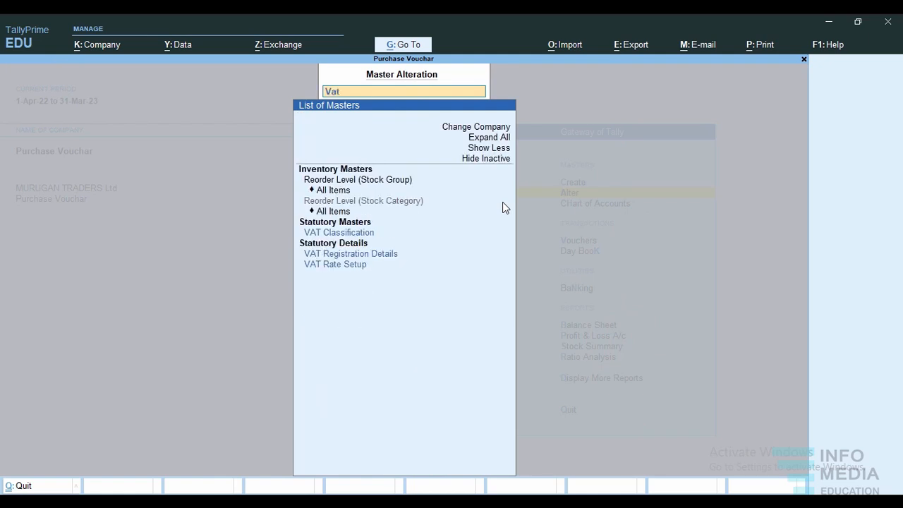
left_click(342, 233)
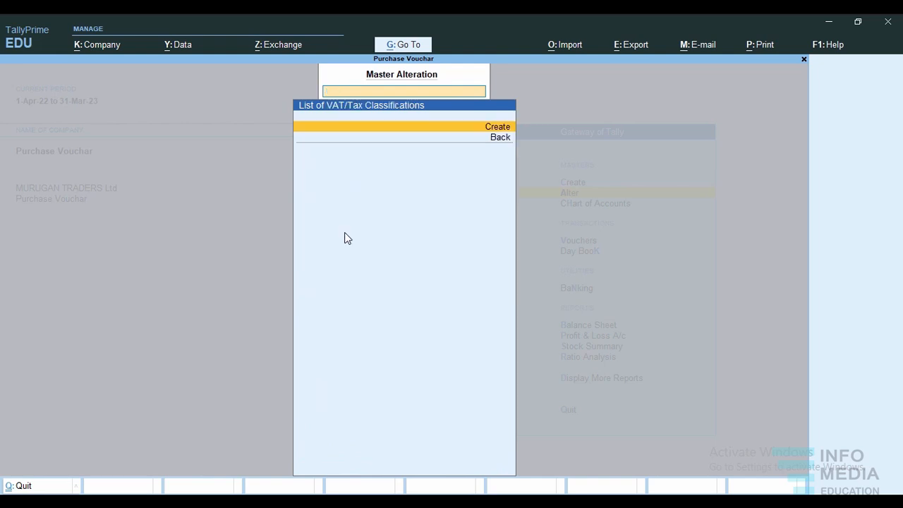
key("Escape")
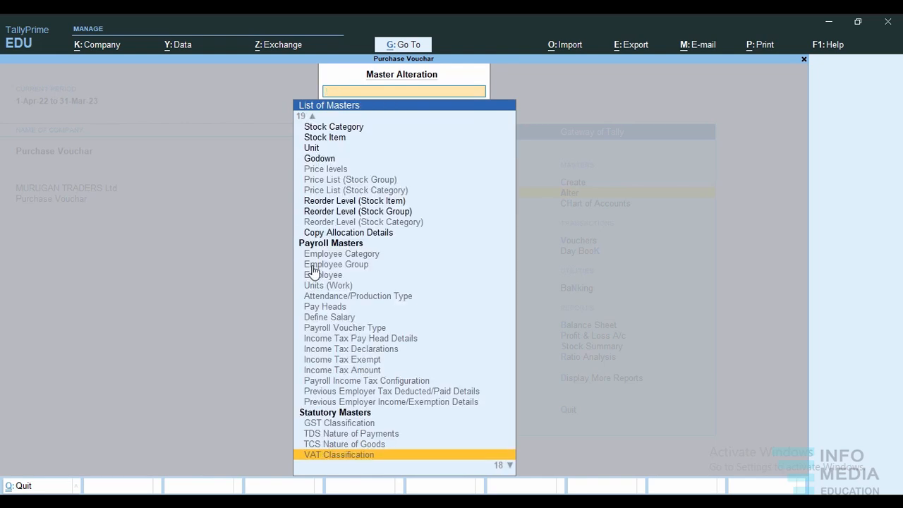
- Find and open VAT Rate Setup, and drill down through the CYCLE stock group to its stock items at 5%
type("Vat")
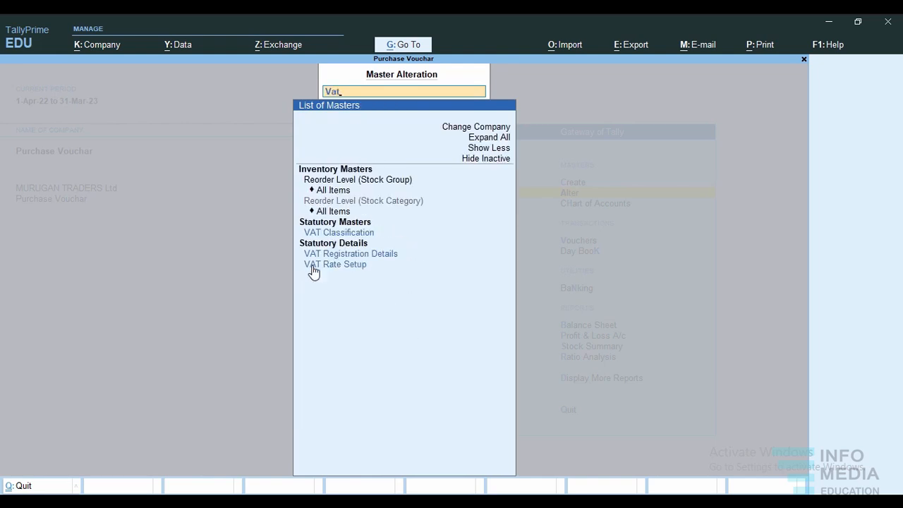
left_click(353, 267)
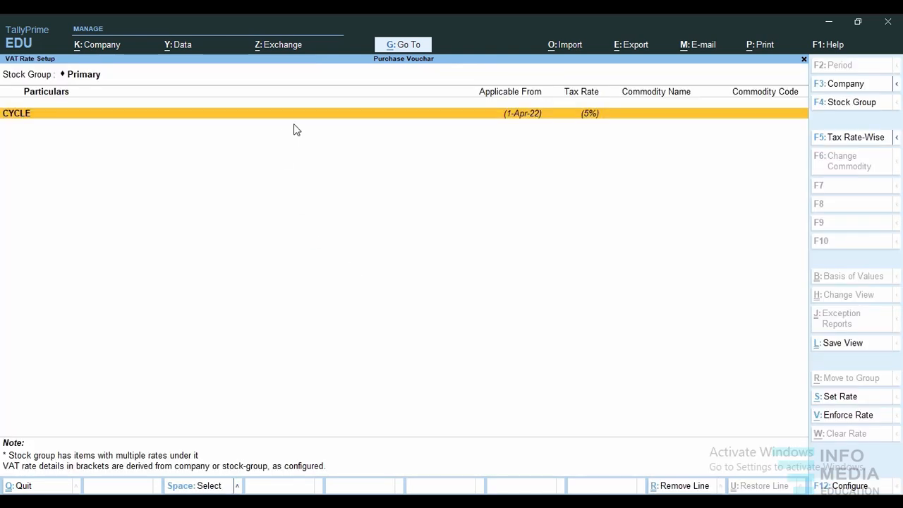
left_click(320, 115)
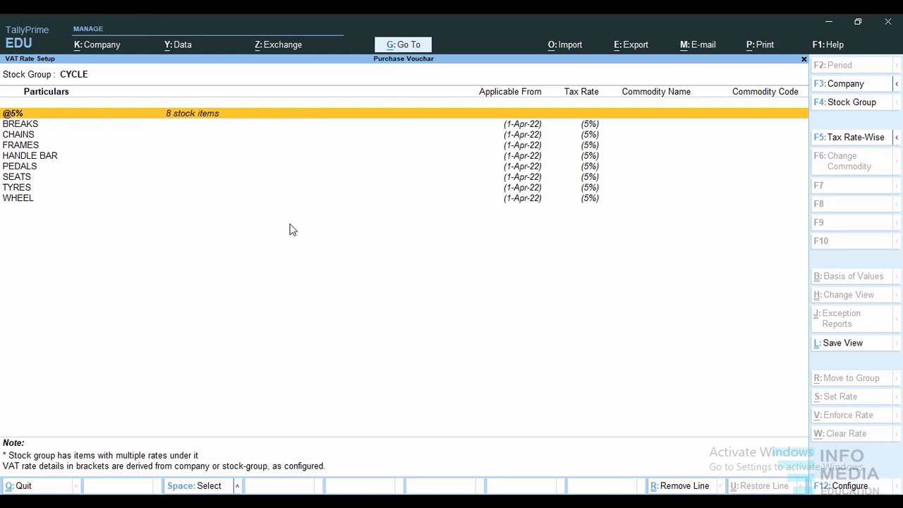
double_click(183, 115)
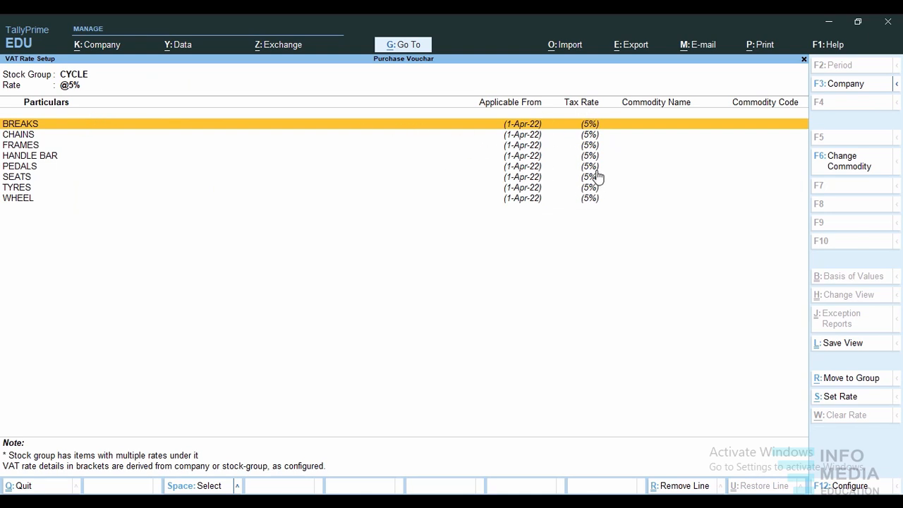
- Choose All Items as the commodity, look through the CYCLE items' VAT rates and the remaining masters, and return to the Gateway of Tally
left_click(867, 168)
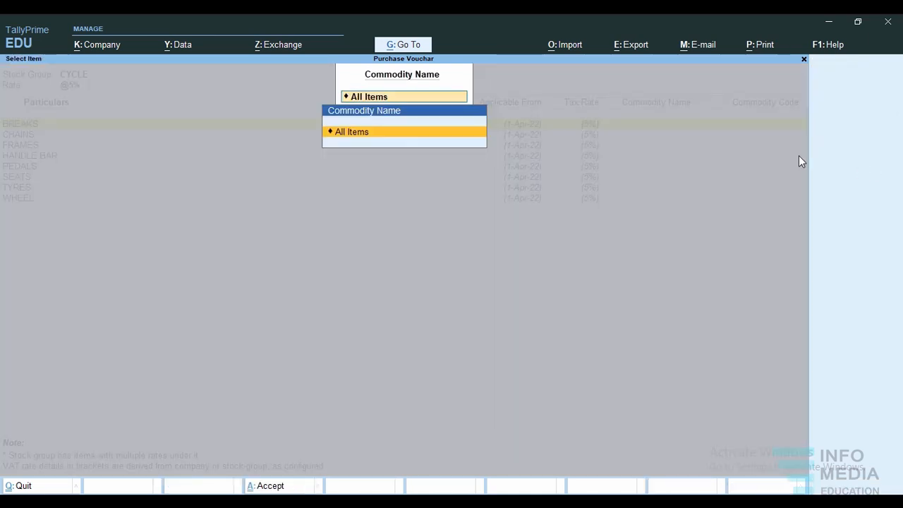
left_click(367, 133)
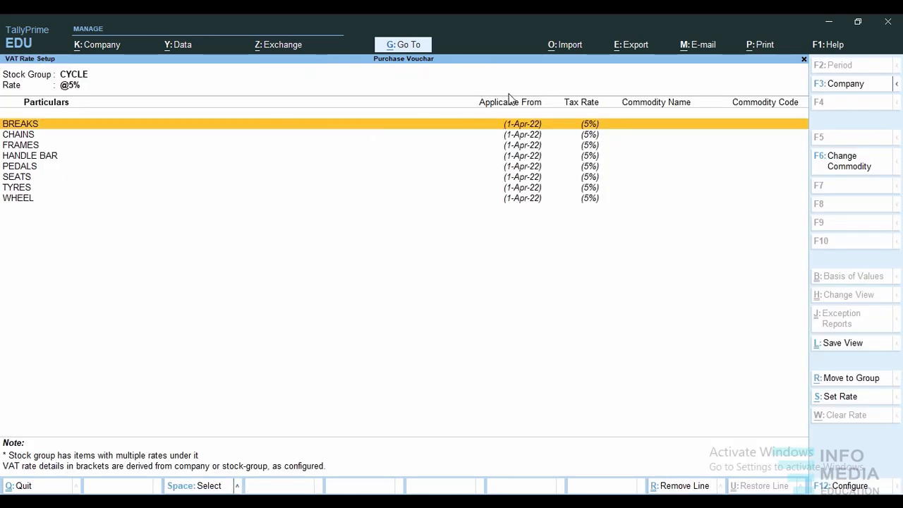
scroll(669, 261, "down", 3)
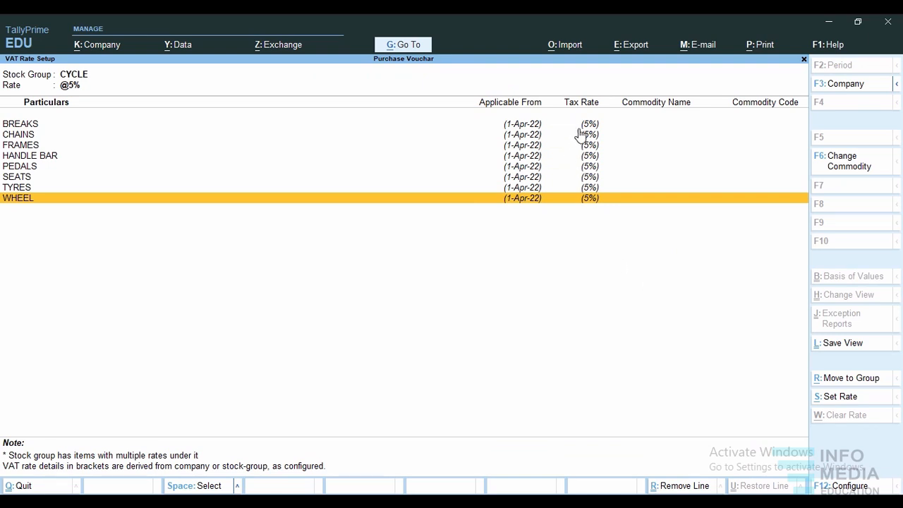
scroll(583, 135, "up", 3)
key("Escape")
key("Escape")
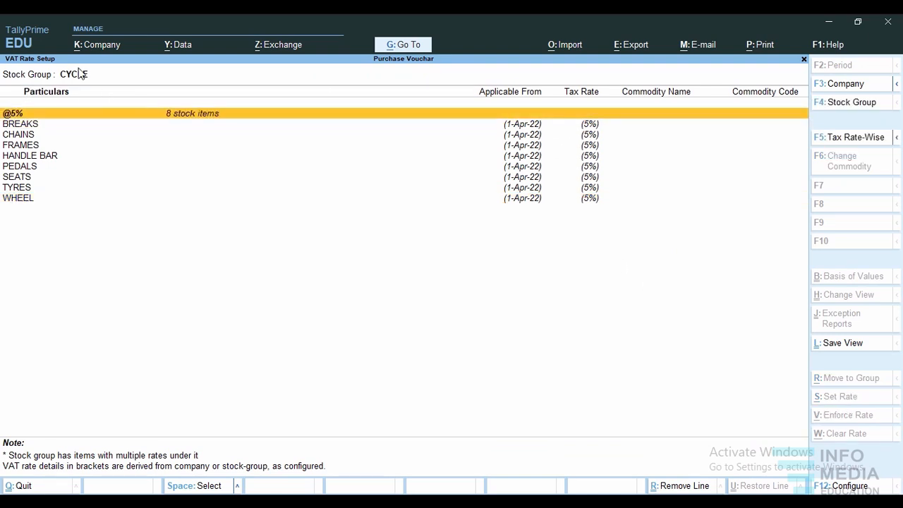
key("Escape")
scroll(403, 427, "down", 2)
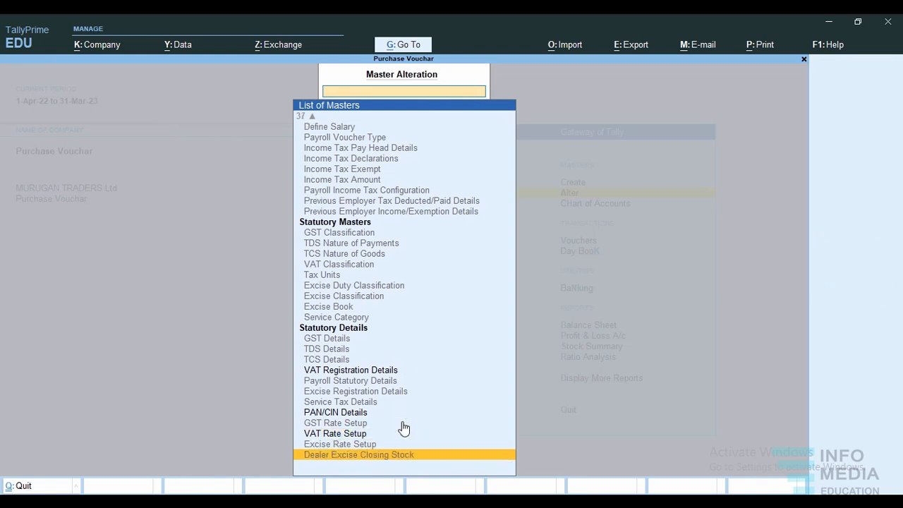
scroll(402, 431, "up", 5)
key("Escape")
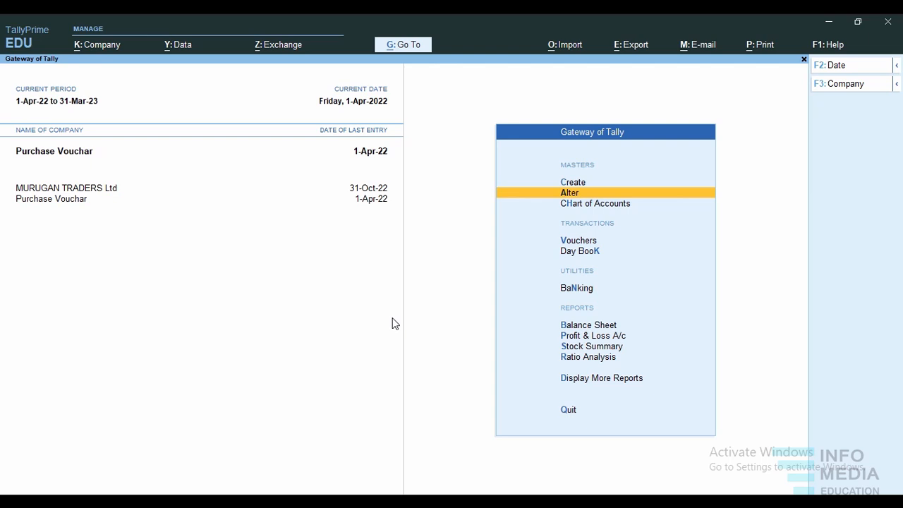
- Try to open VAT Reports from the additional reports, and decline visiting TallyHelp for more information
left_click(589, 380)
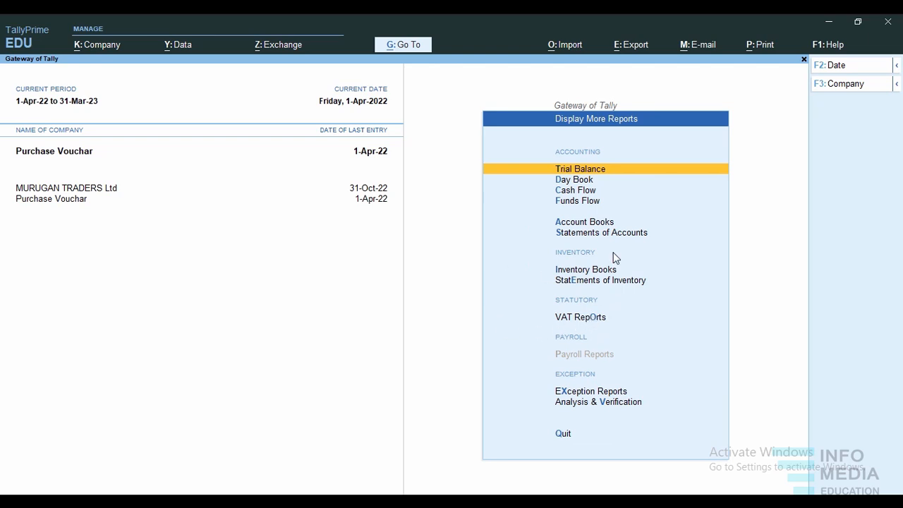
left_click(593, 320)
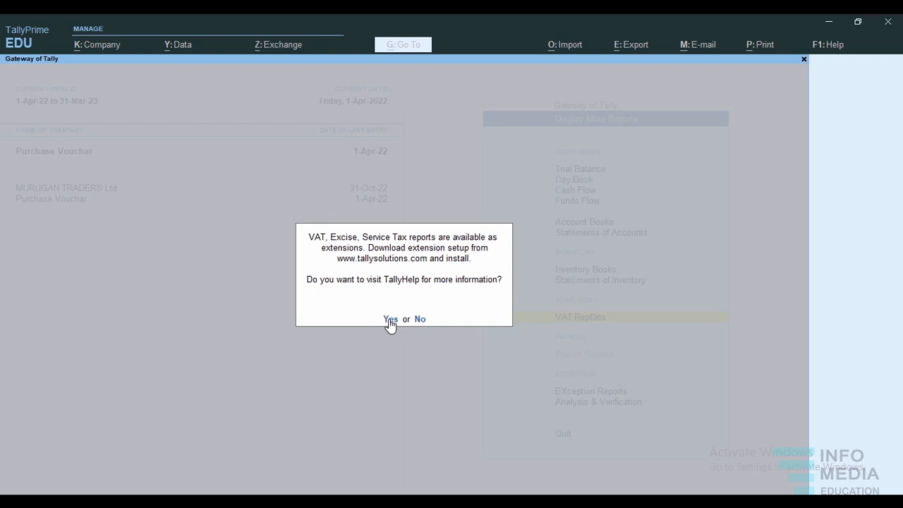
left_click(422, 320)
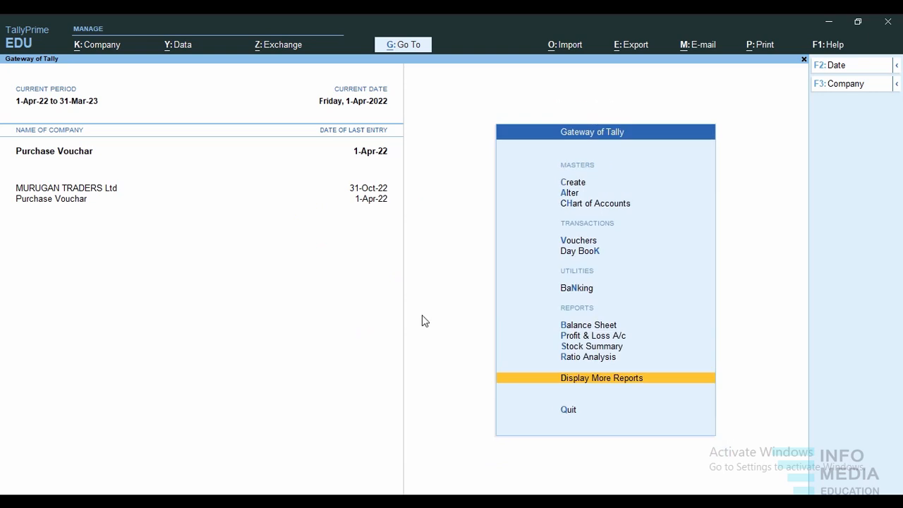